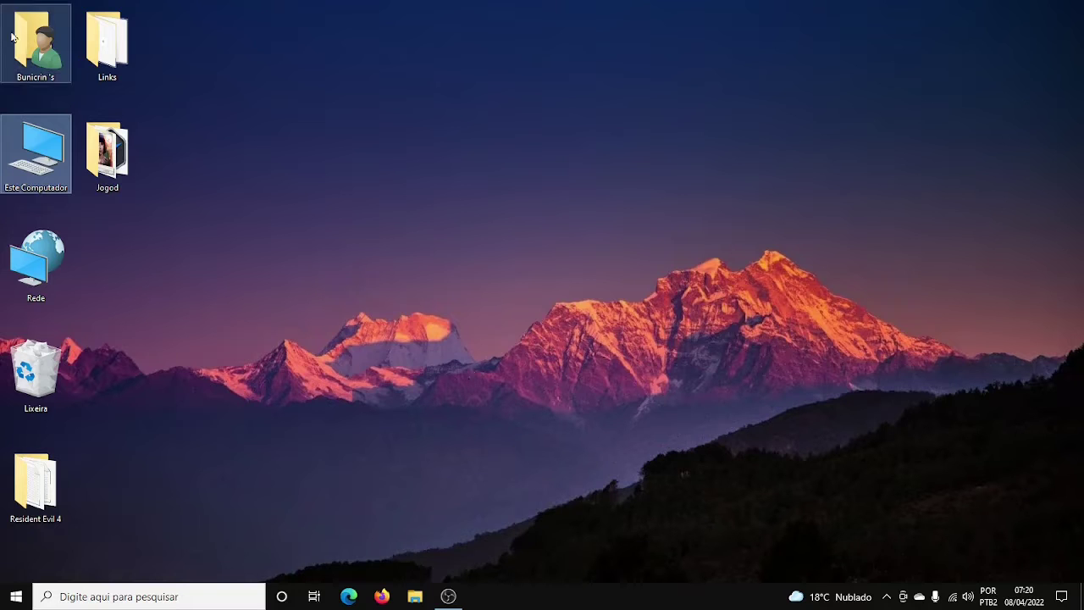
- Open the user's personal folder from the desktop
click(57, 70)
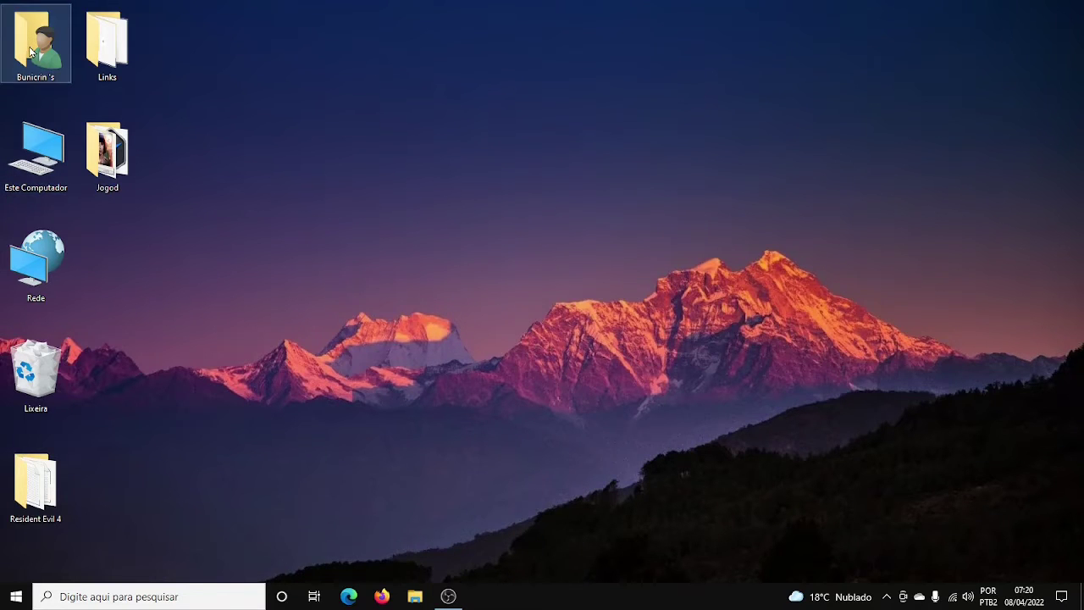
double_click(34, 50)
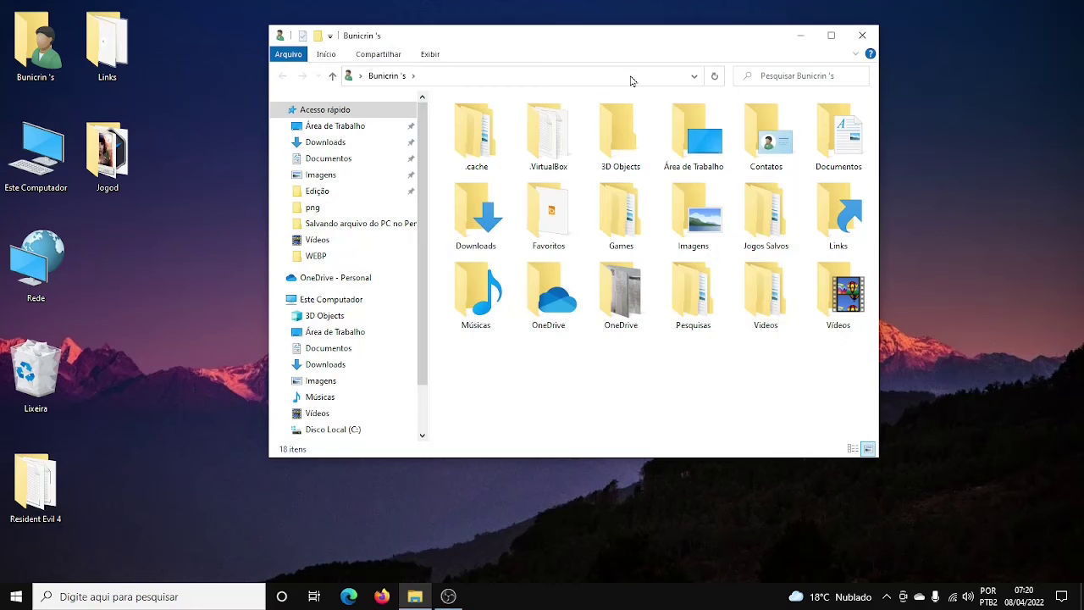
drag(617, 41, 605, 46)
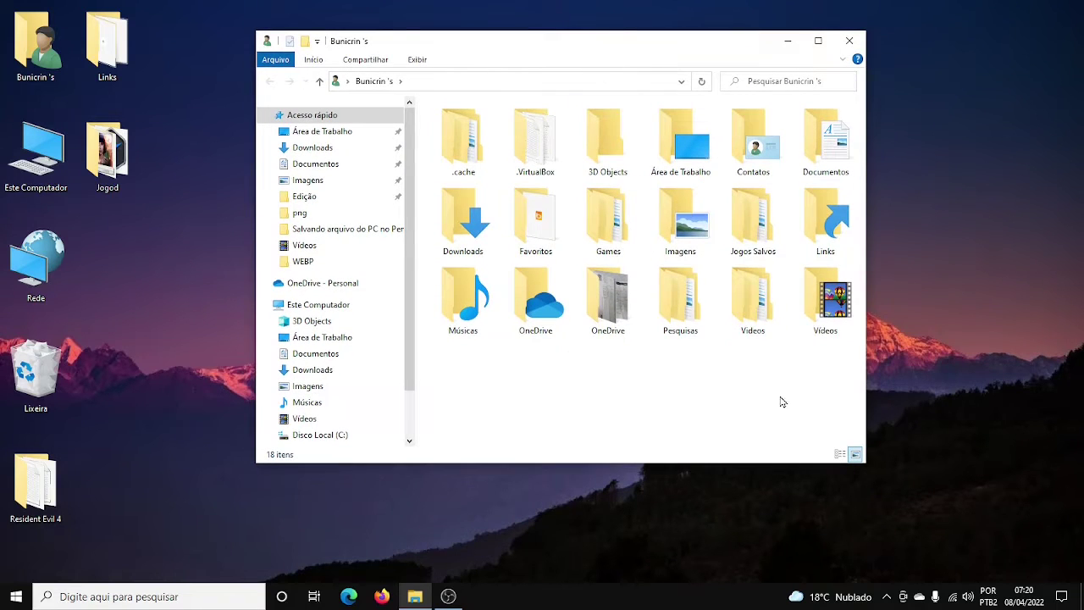
- View the properties of the Documentos folder to check its size
click(822, 152)
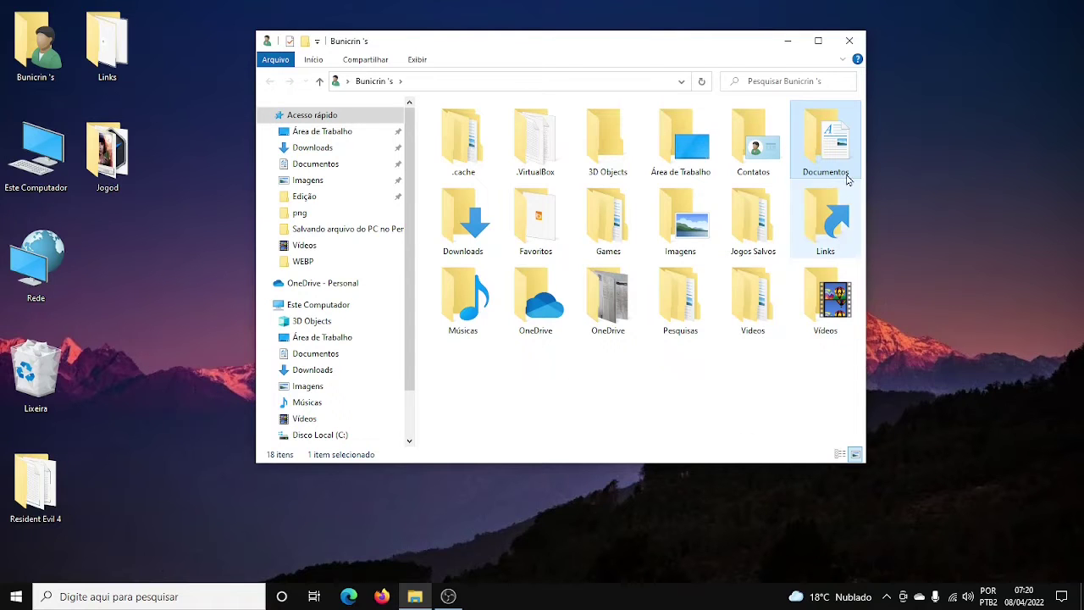
right_click(826, 145)
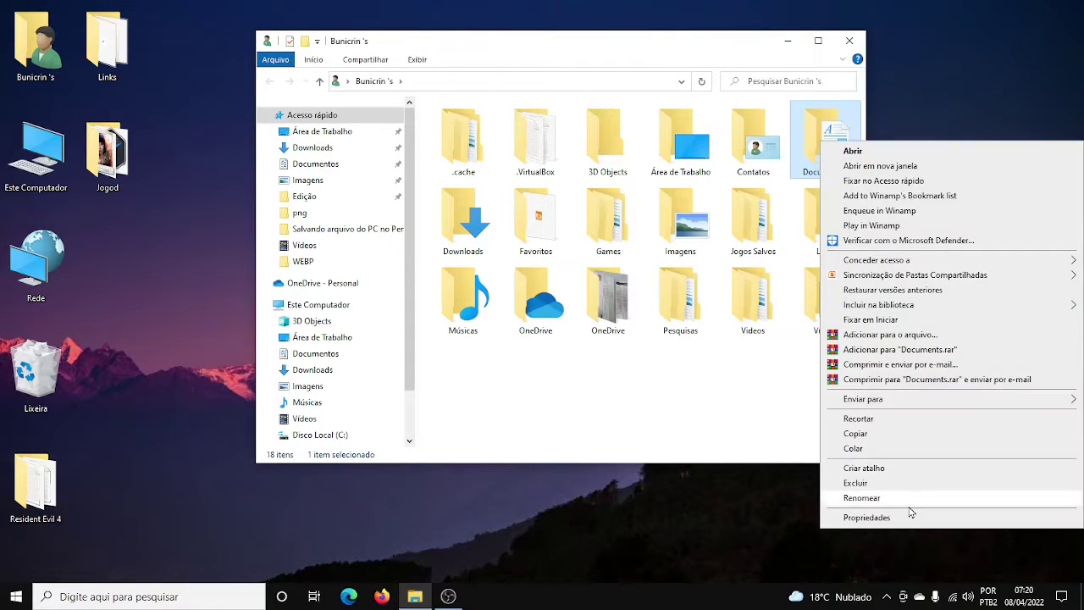
click(918, 523)
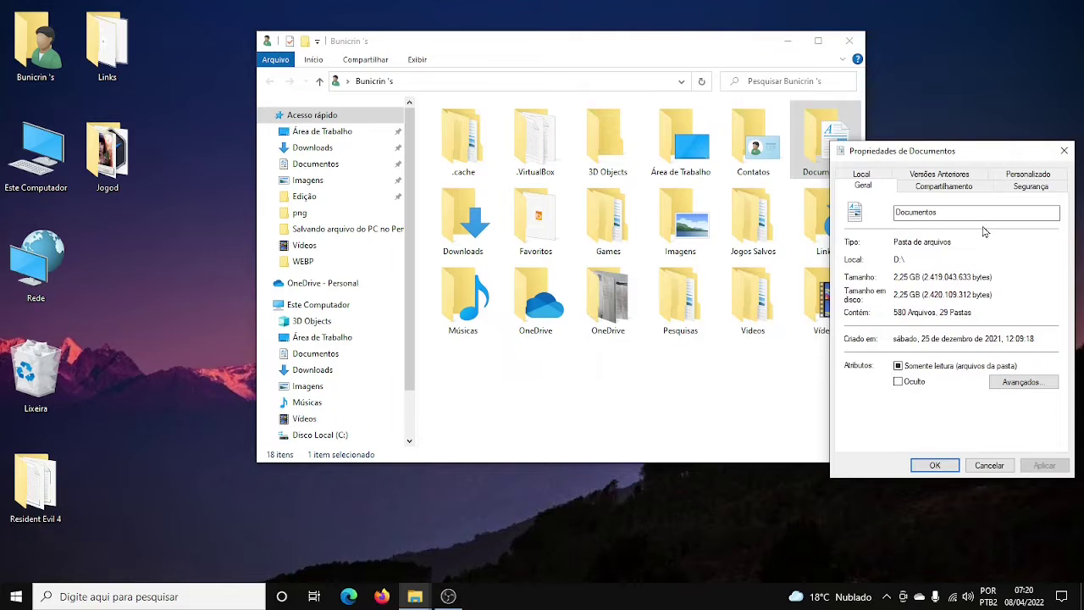
drag(989, 161, 696, 218)
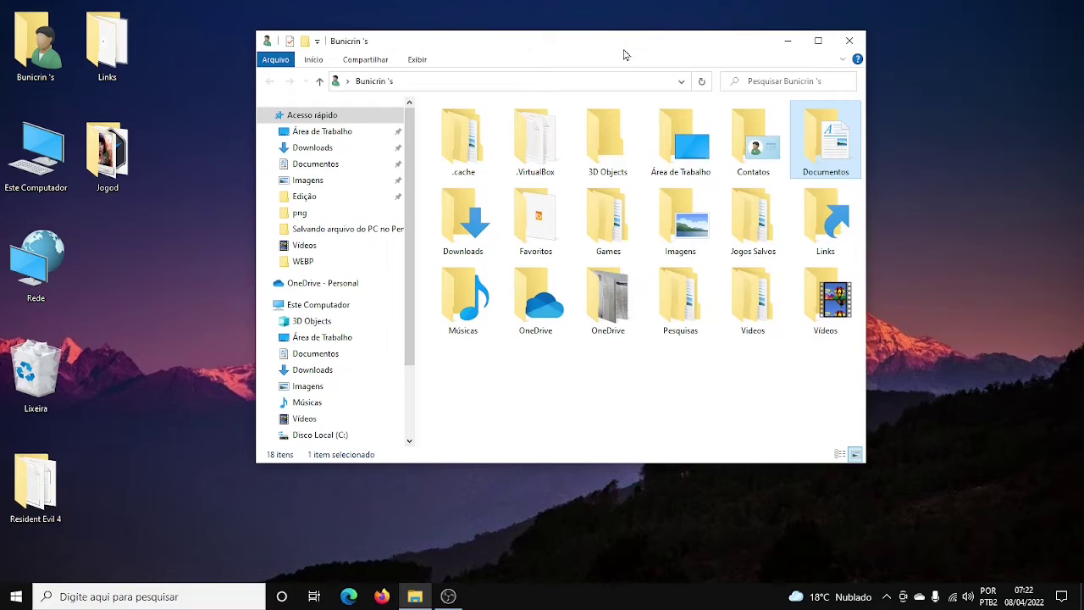
- Open Este Computador in a second window and arrange it beside the user folder window without overlap
drag(624, 54, 795, 55)
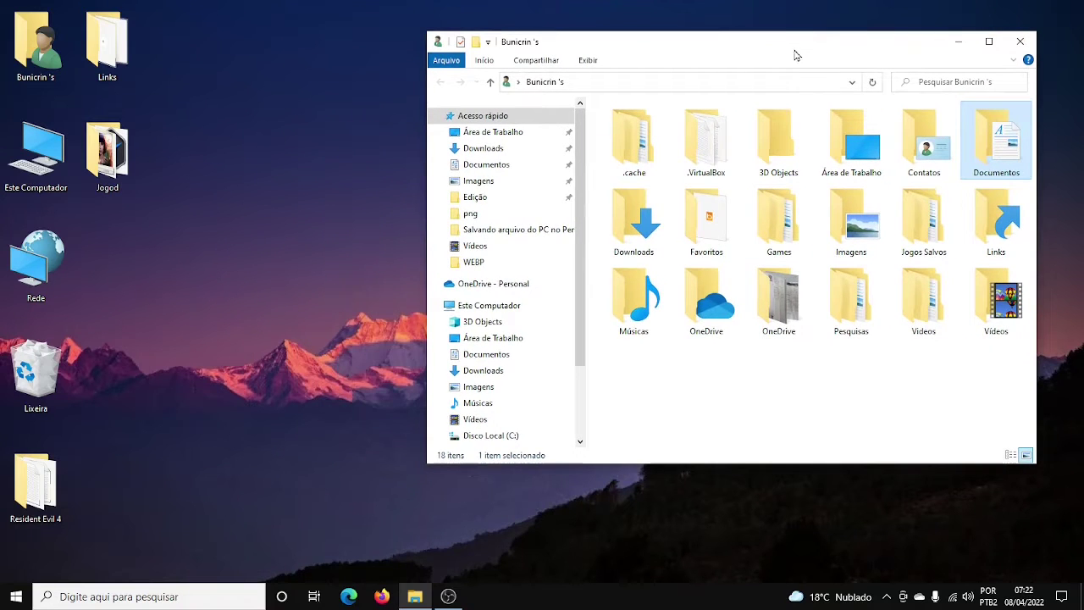
double_click(36, 154)
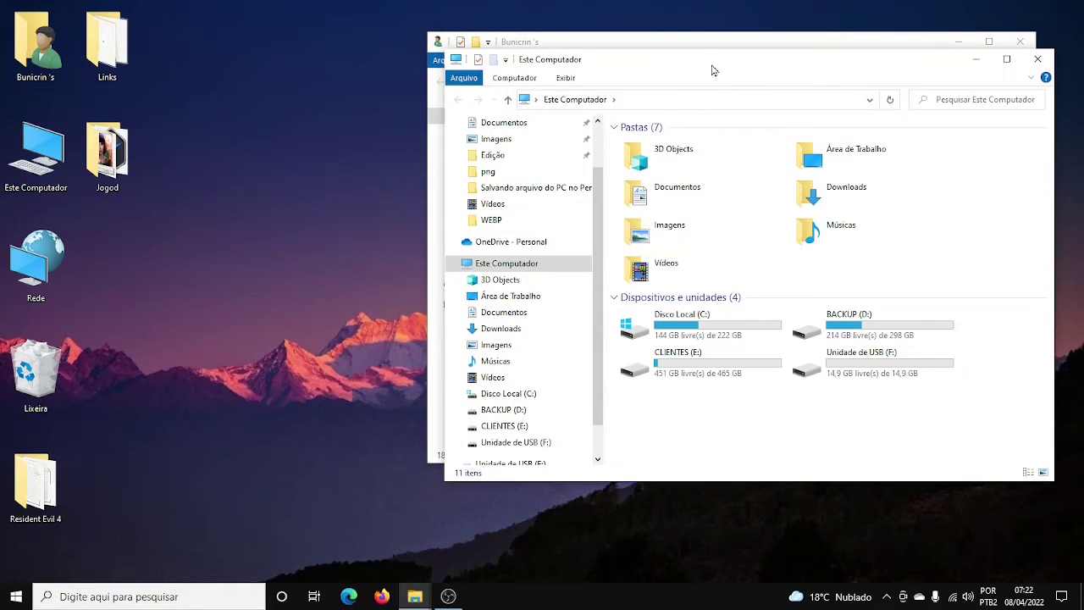
drag(713, 71, 282, 54)
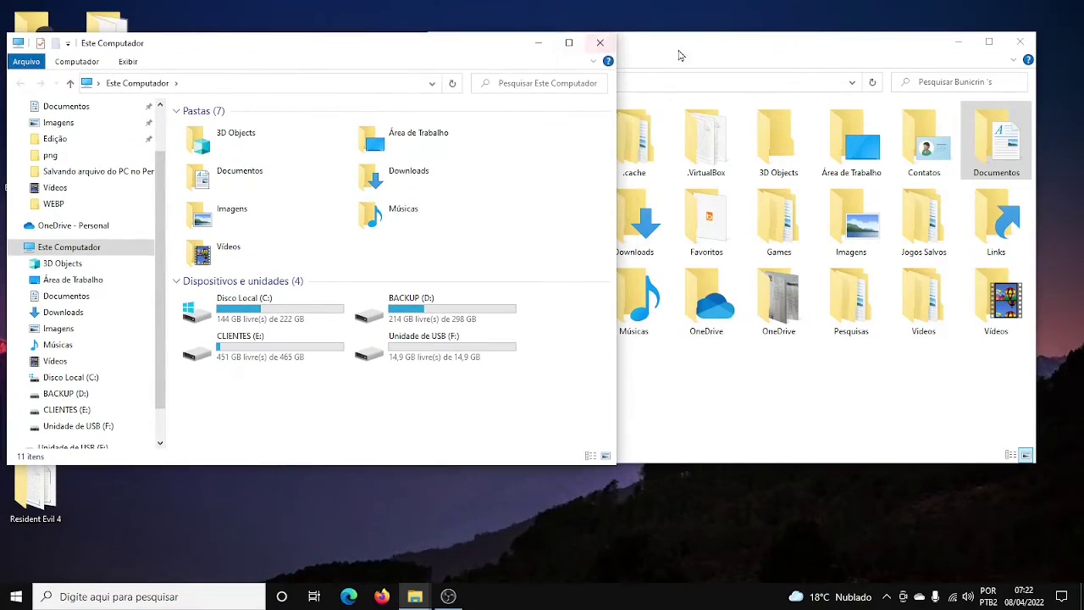
drag(679, 55, 756, 164)
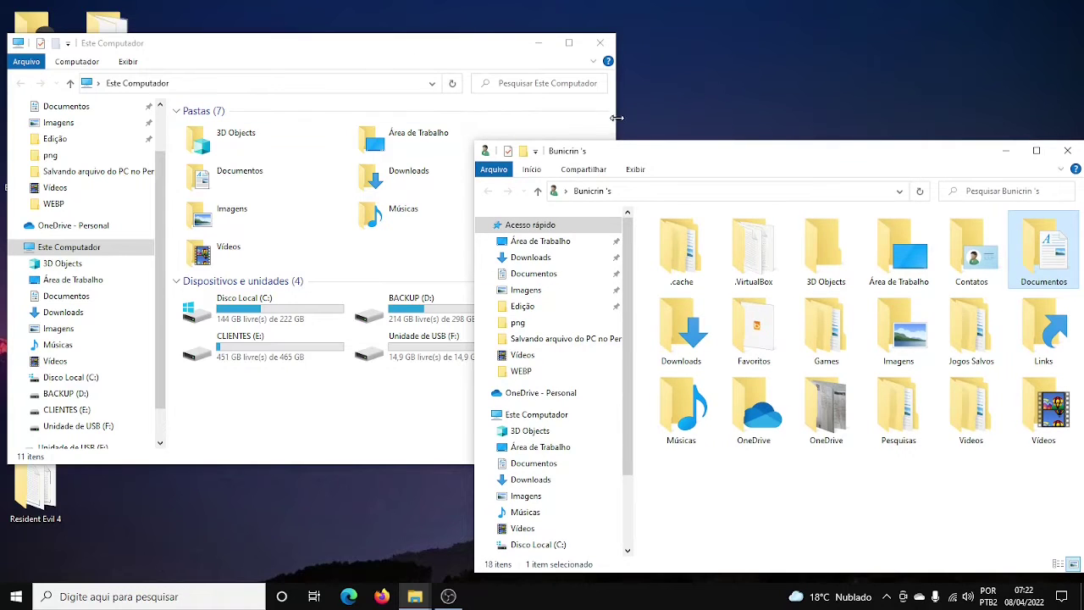
drag(617, 118, 472, 128)
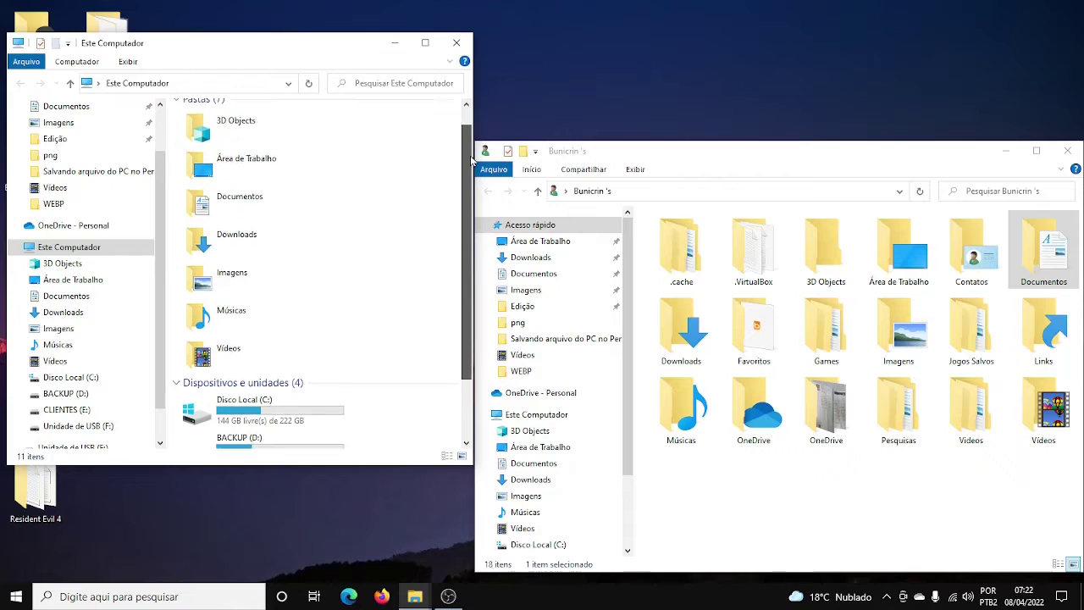
- Check the used space, free space and capacity of Unidade de USB (F:) in its properties
scroll(471, 169, down, 2)
click(275, 432)
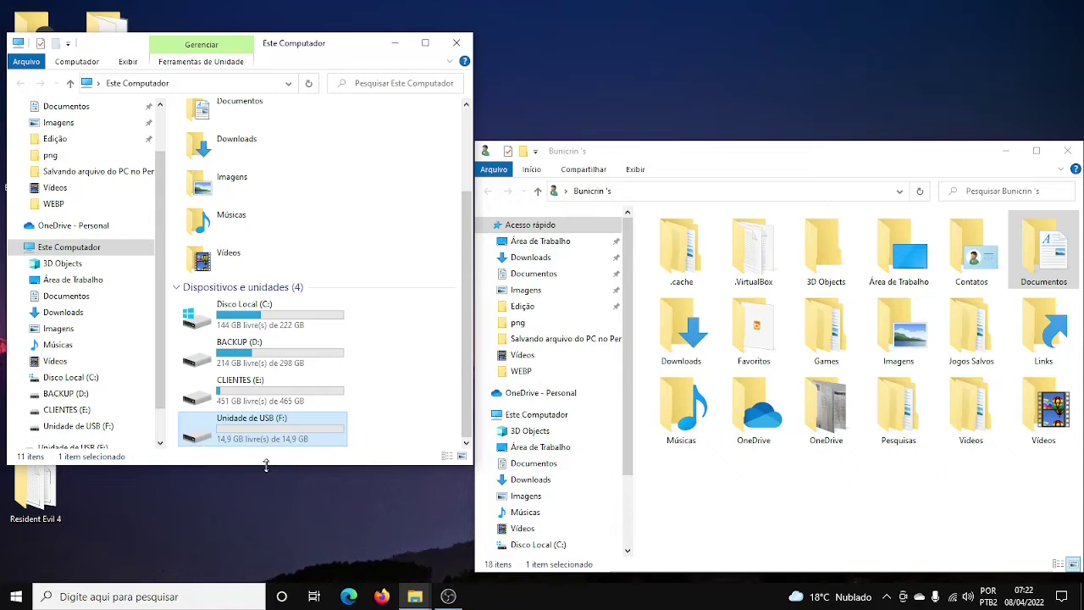
right_click(303, 429)
click(362, 416)
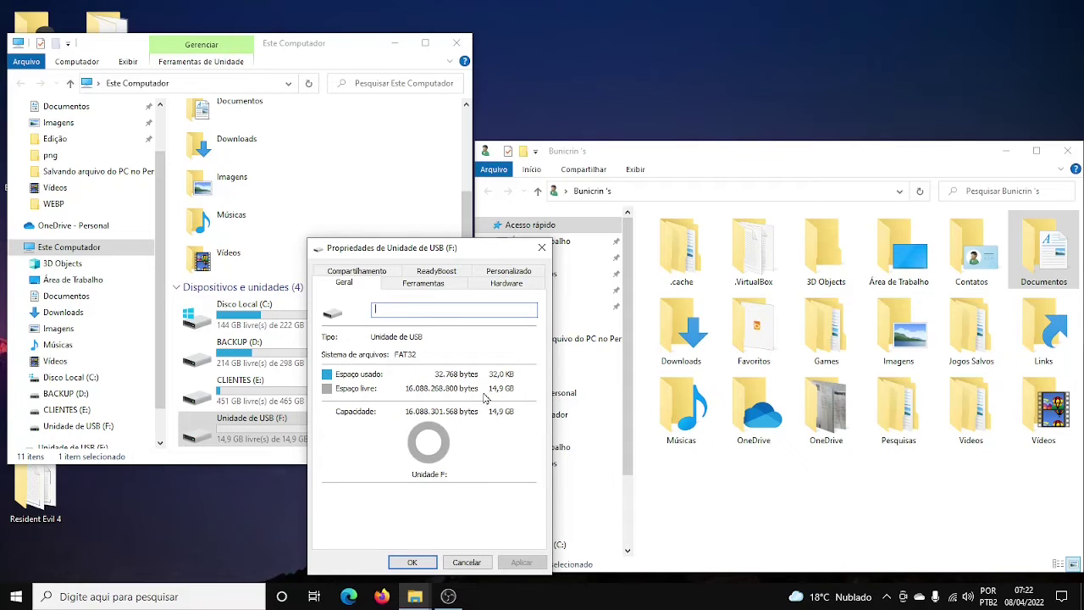
click(473, 564)
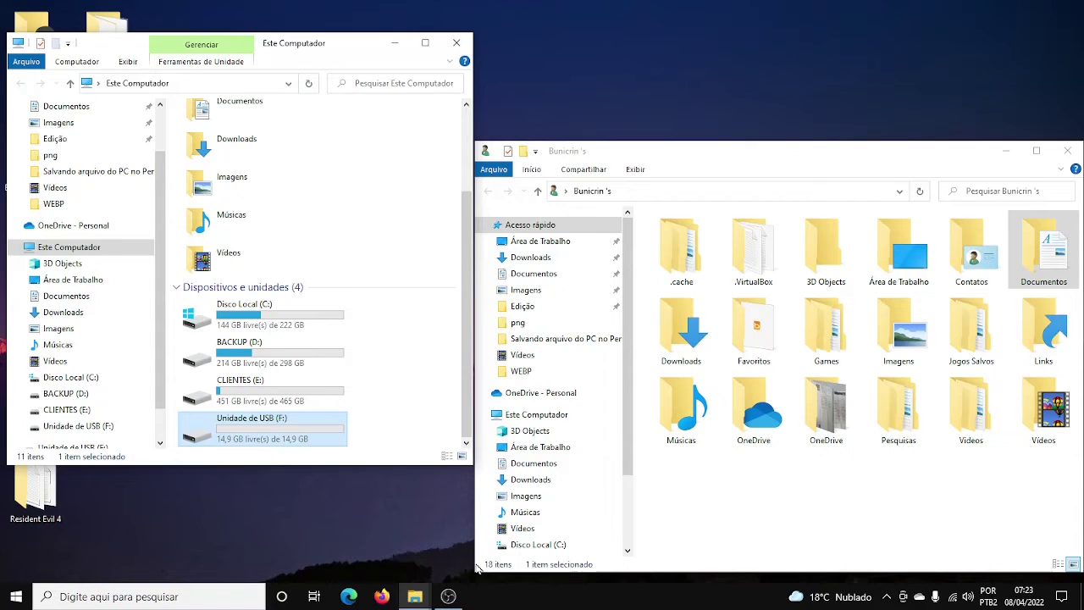
- Open Unidade de USB (F:) in one window and the Documentos folder in the other
double_click(276, 437)
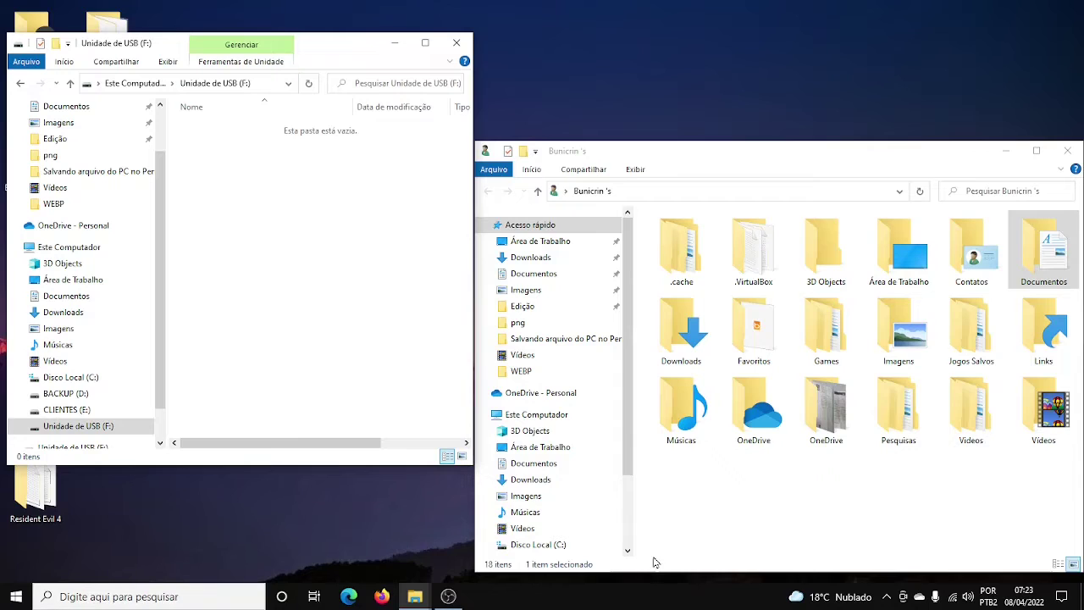
click(935, 156)
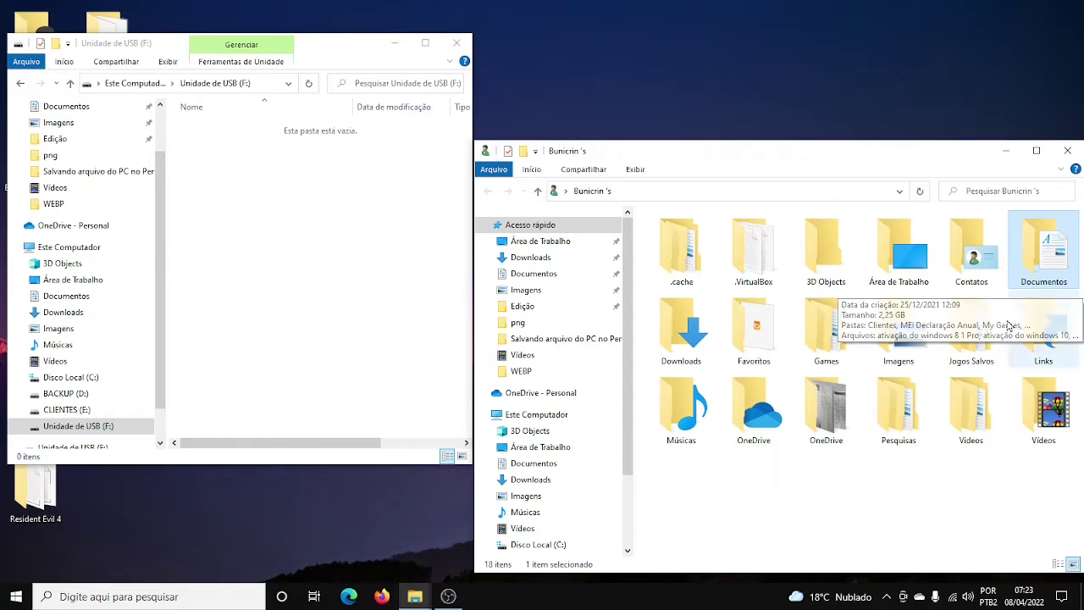
double_click(1051, 268)
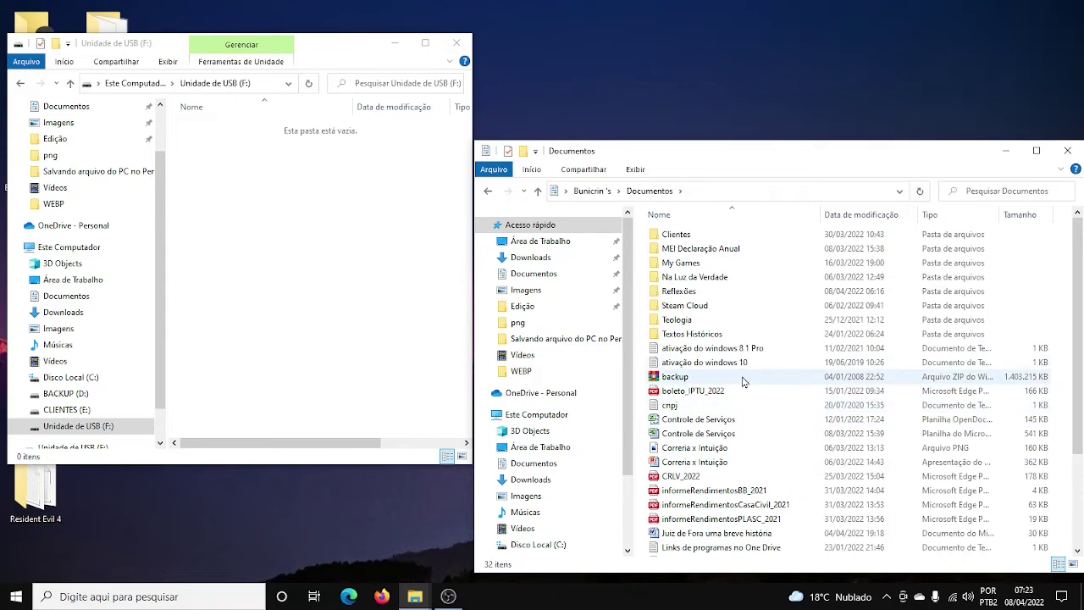
- Copy the Reflexões folder from Documentos and paste it into Unidade de USB (F:)
click(669, 290)
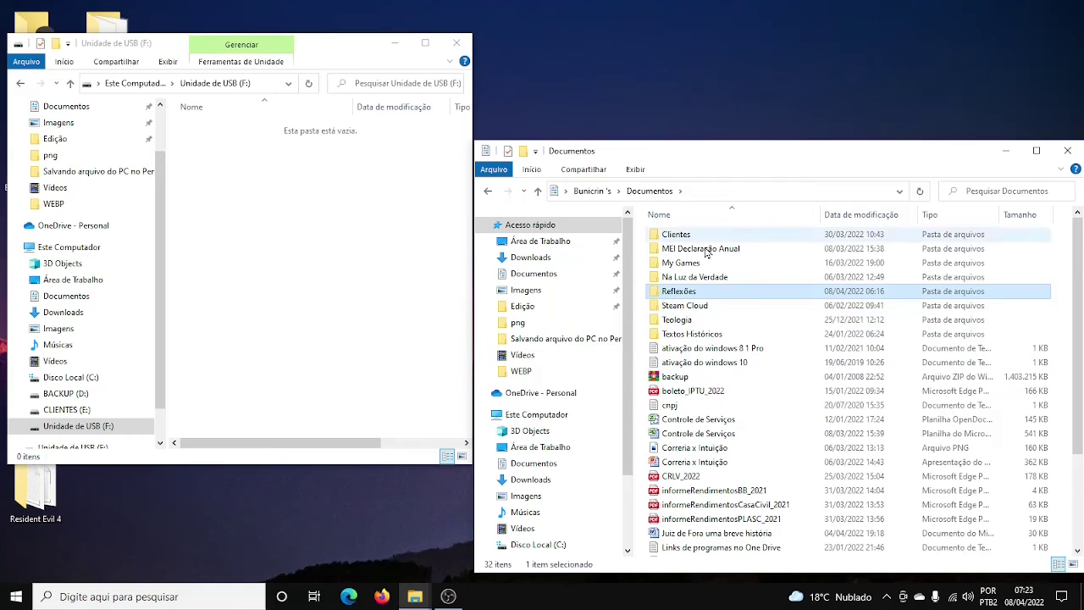
right_click(703, 294)
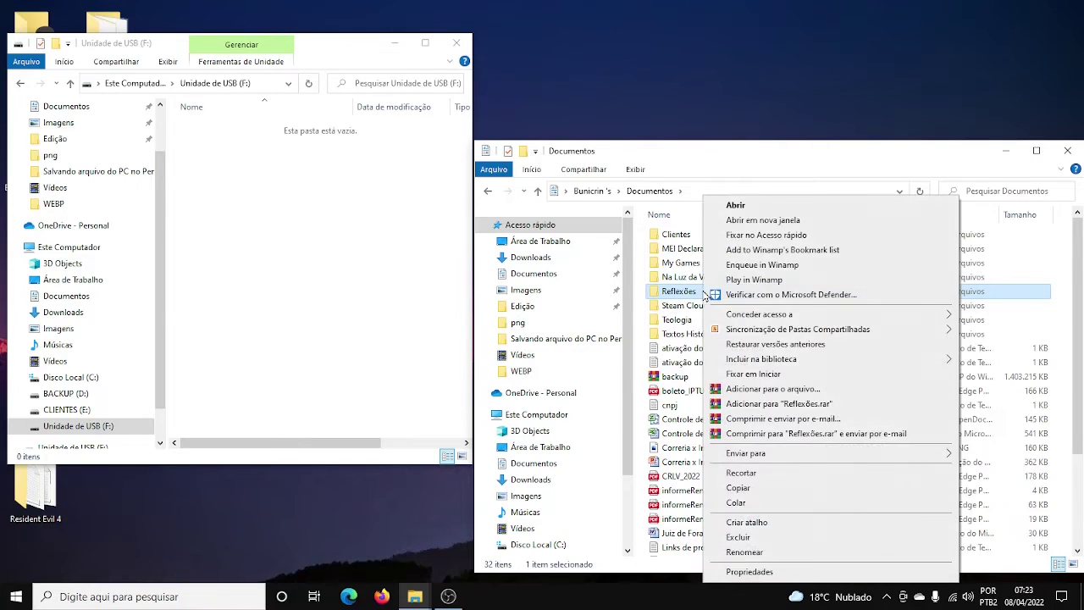
click(748, 494)
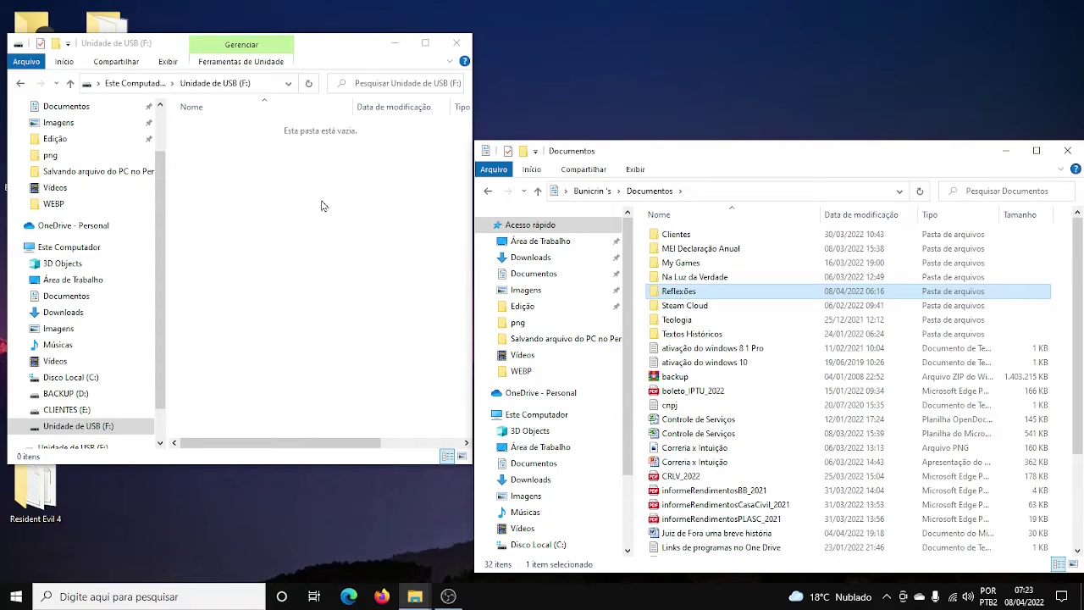
right_click(261, 206)
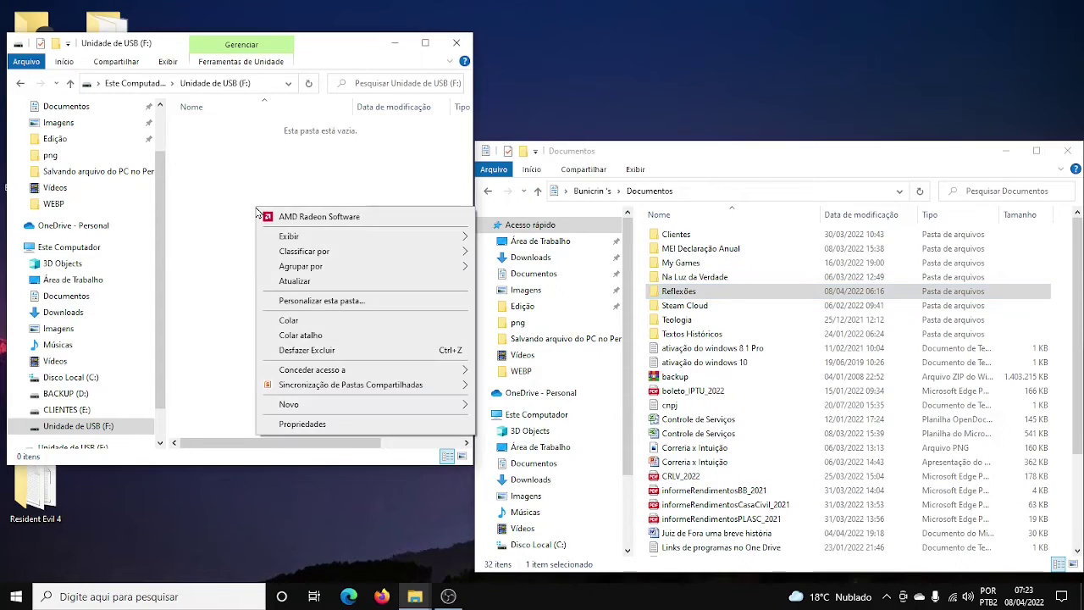
click(355, 320)
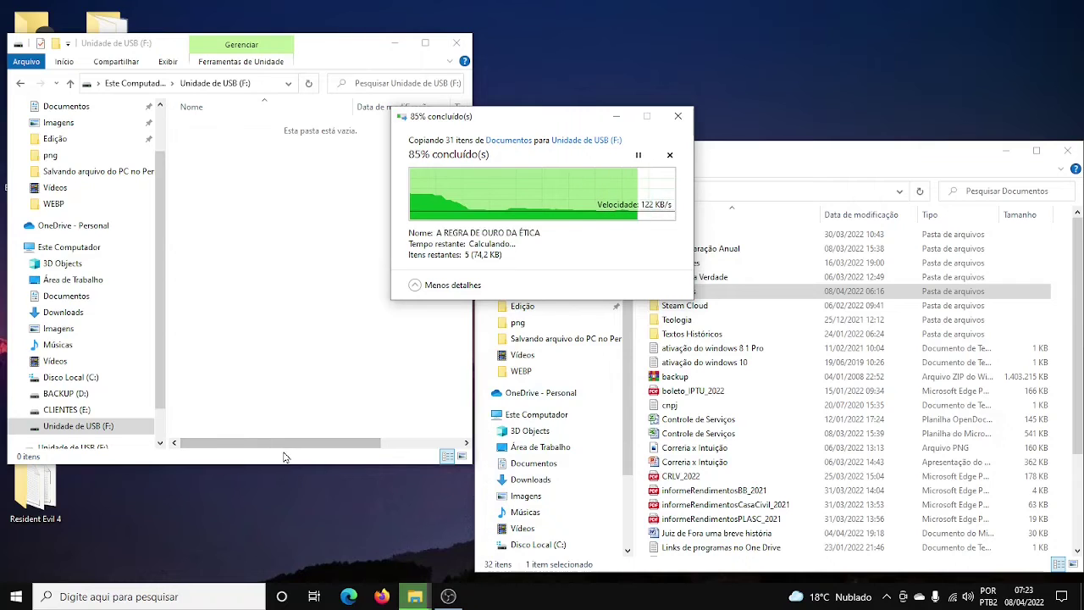
click(465, 435)
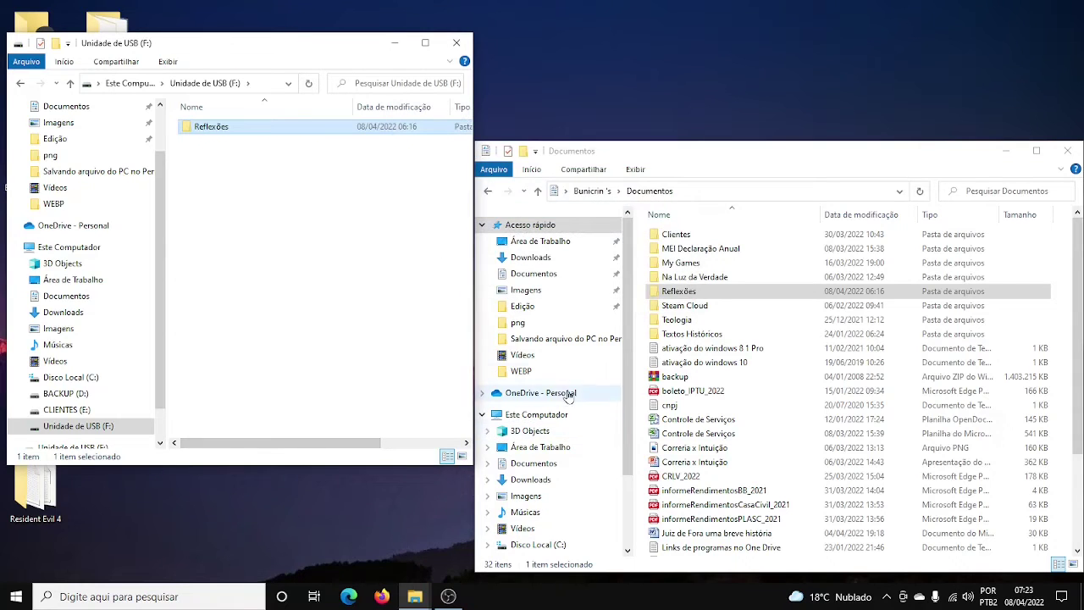
- View the properties of the Reflexões folder in Documentos to check its size, and close them
right_click(695, 293)
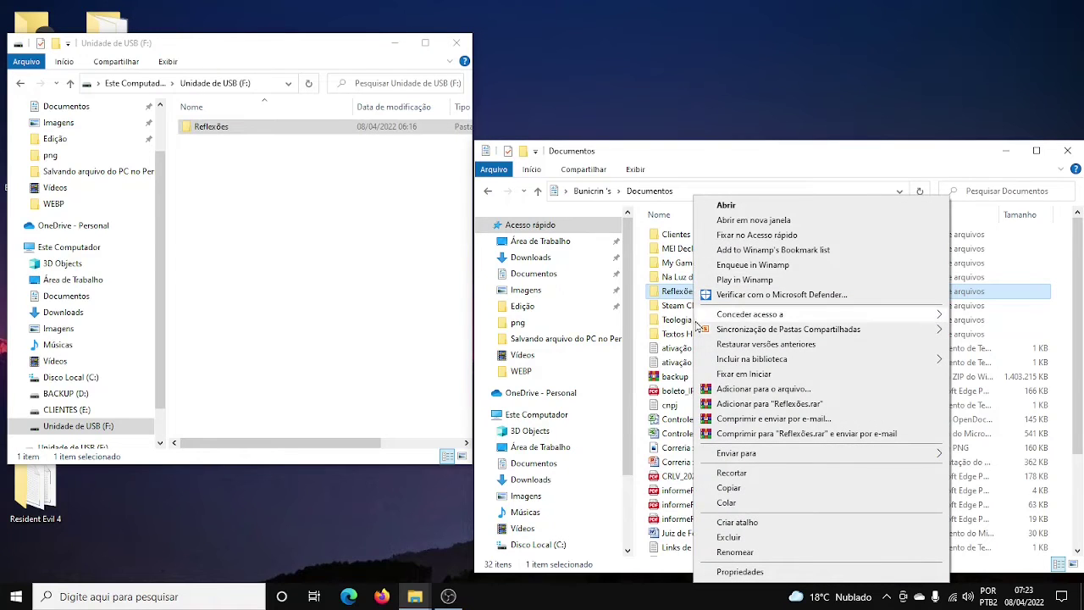
click(767, 571)
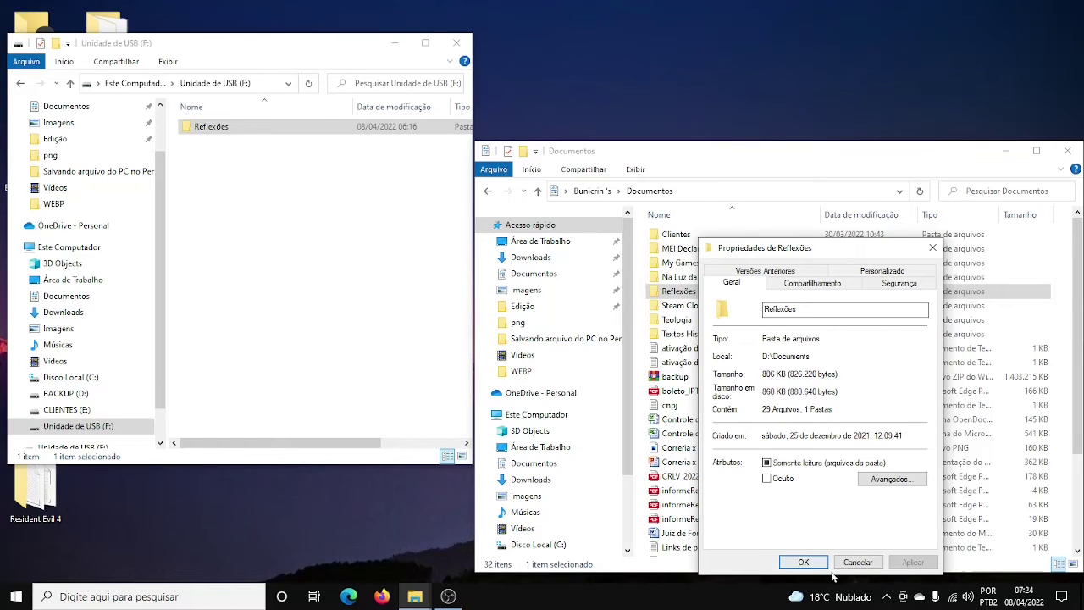
click(855, 562)
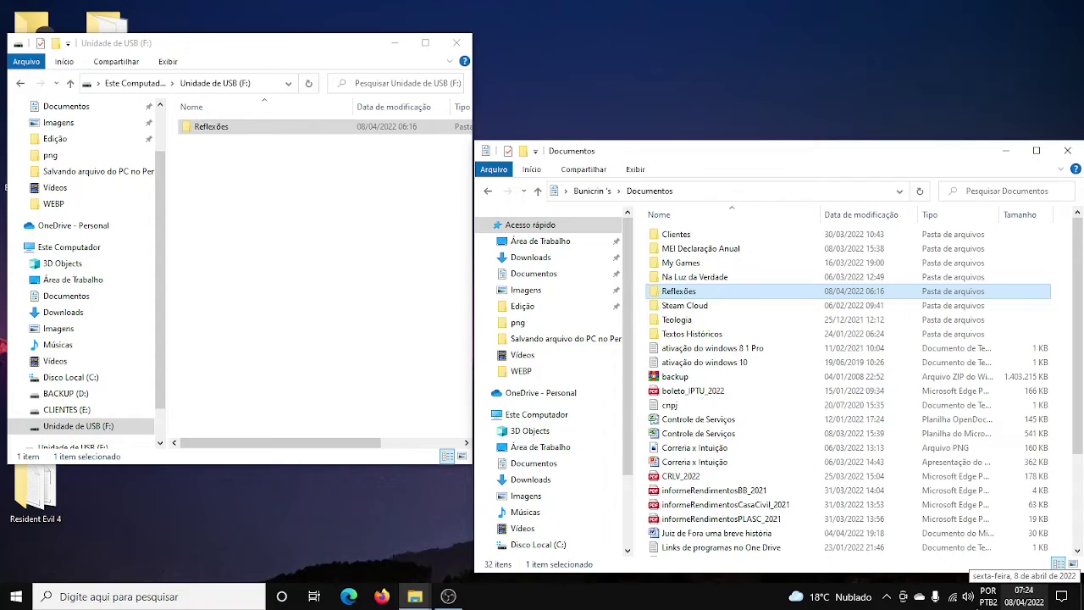
- Copy the PDF boleto_IPTU_2022 from Documentos straight into the Unidade de USB (F:) window
click(700, 395)
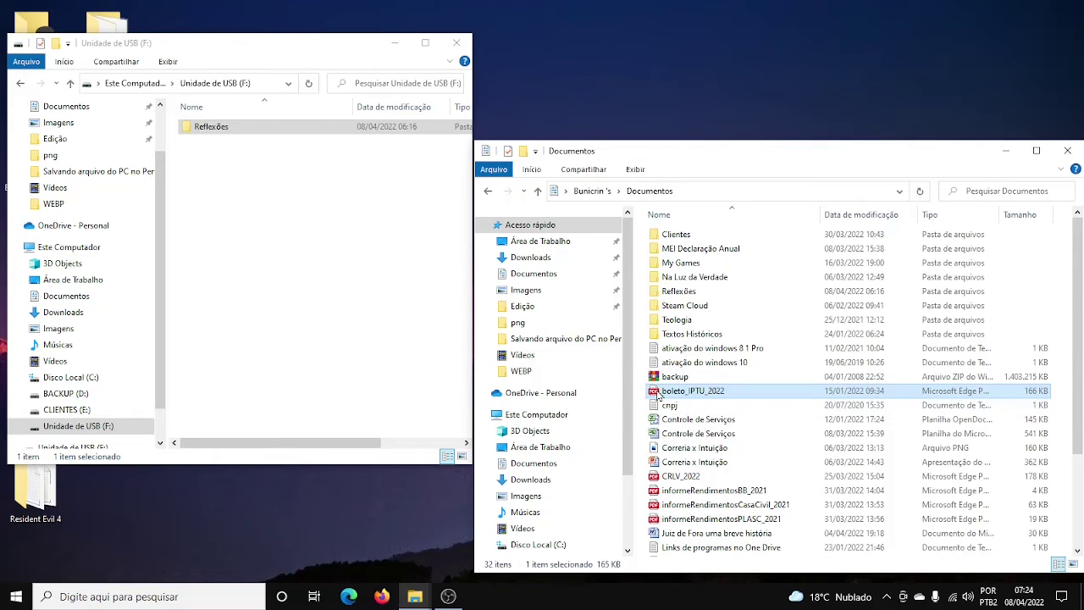
drag(658, 397, 539, 363)
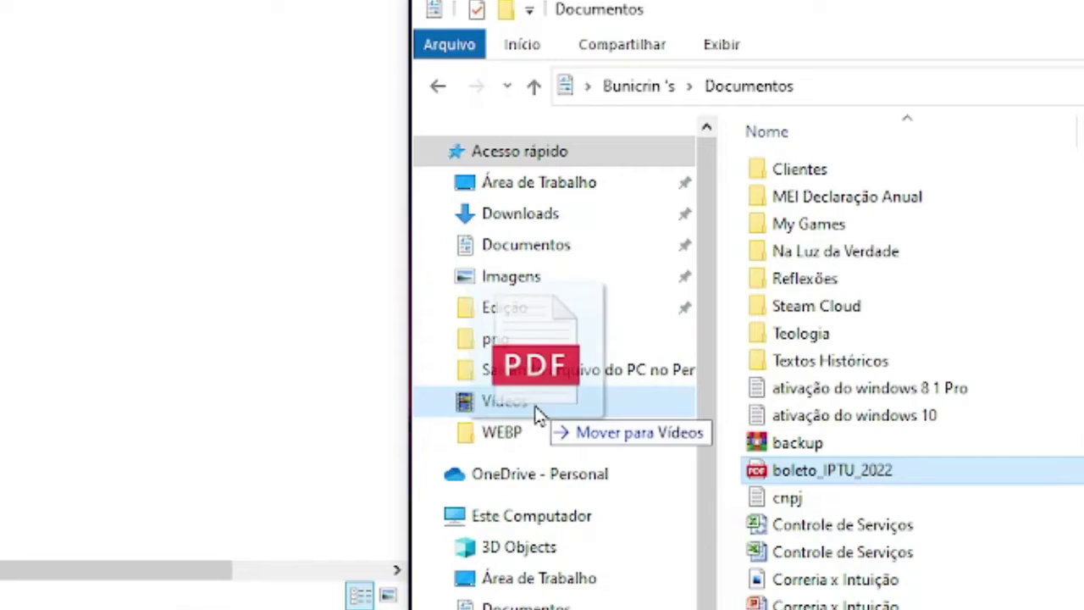
drag(536, 410, 61, 262)
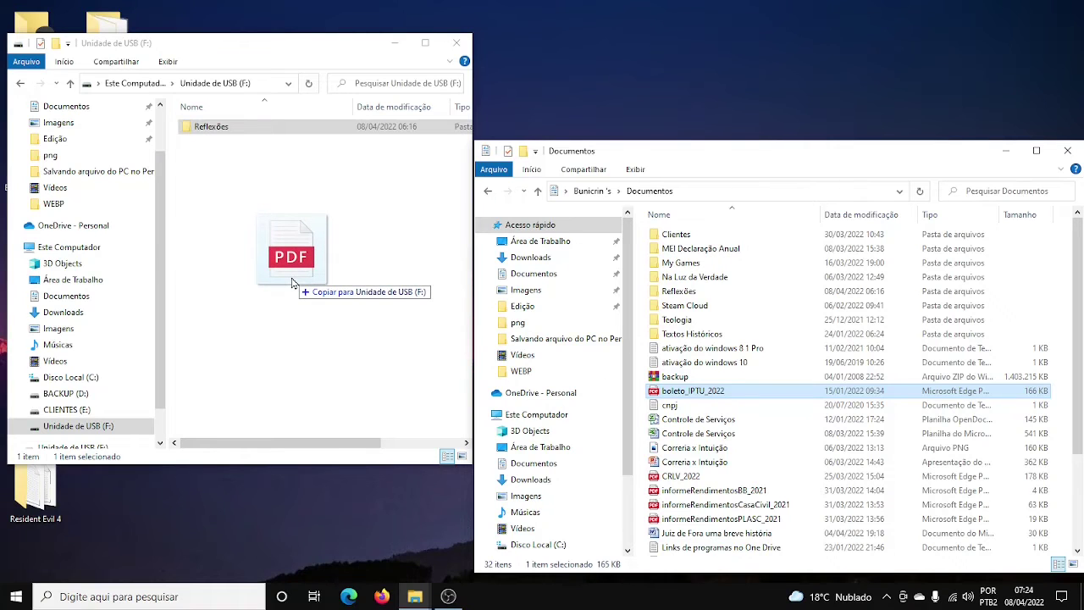
drag(292, 282, 291, 282)
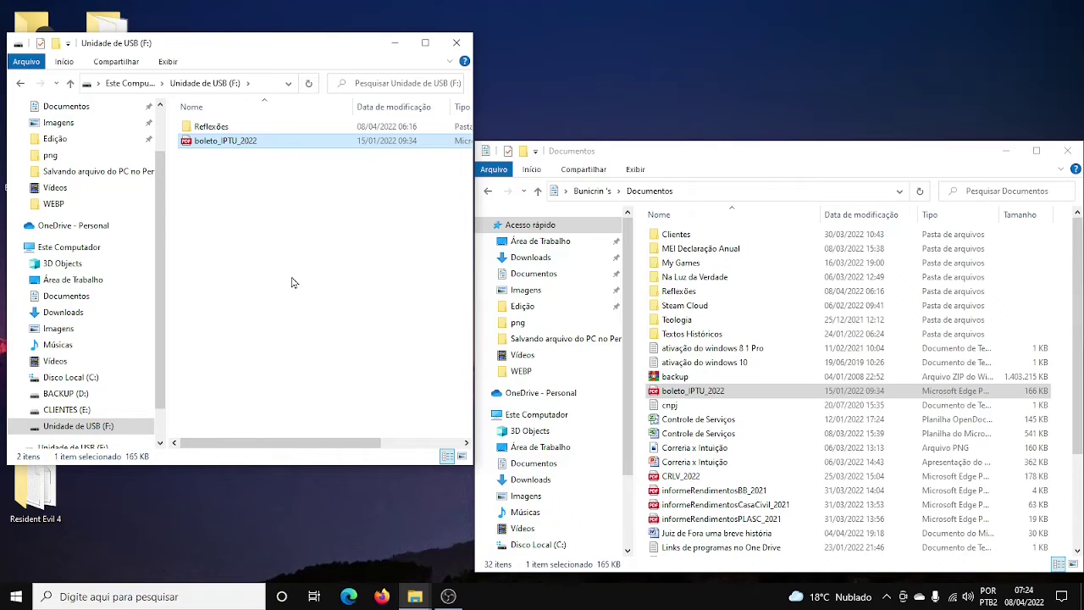
- Copy the Windows 3.0 folder from Wallpaper in Imagens into Unidade de USB (F:)
click(526, 289)
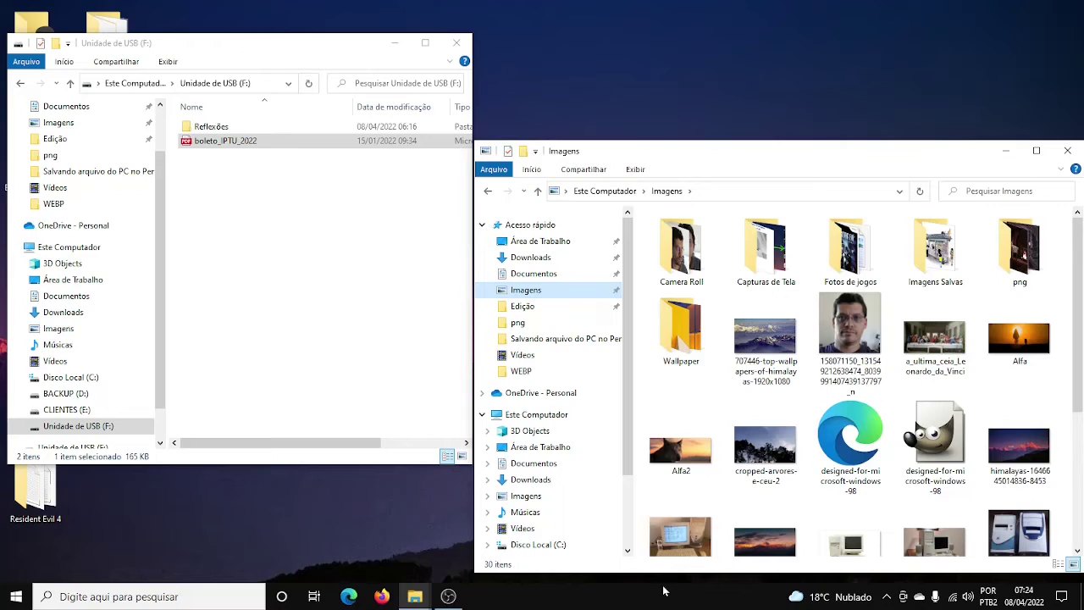
double_click(682, 334)
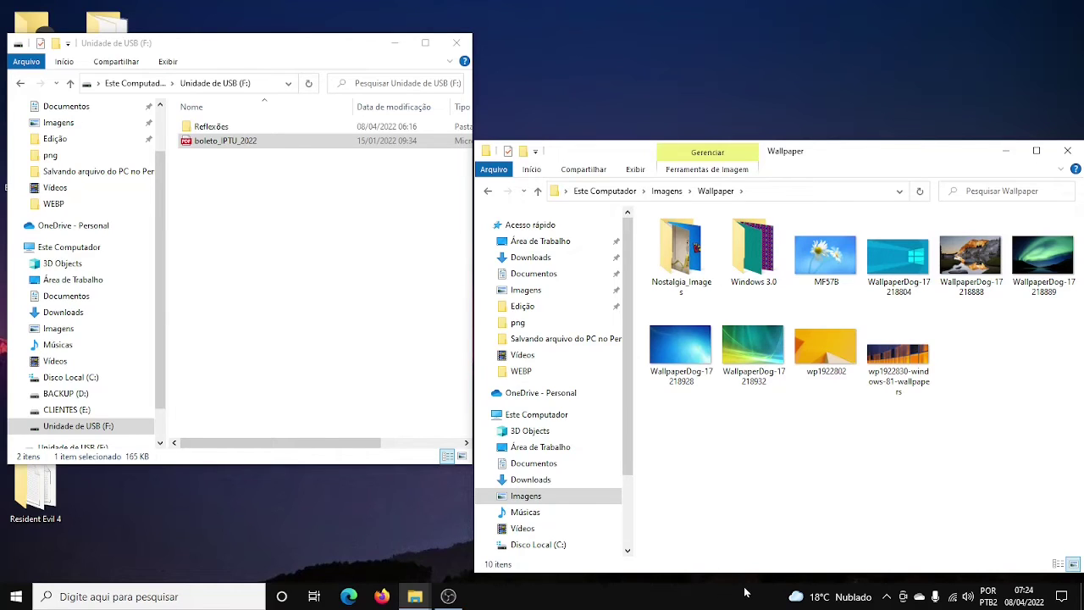
click(749, 254)
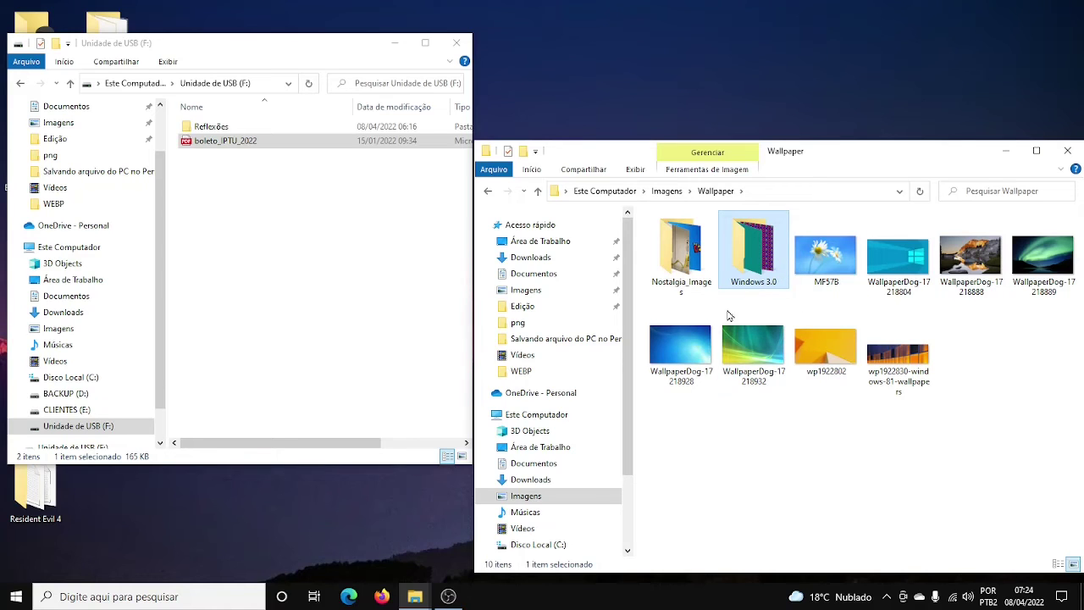
mouse_move(744, 324)
drag(748, 229, 310, 286)
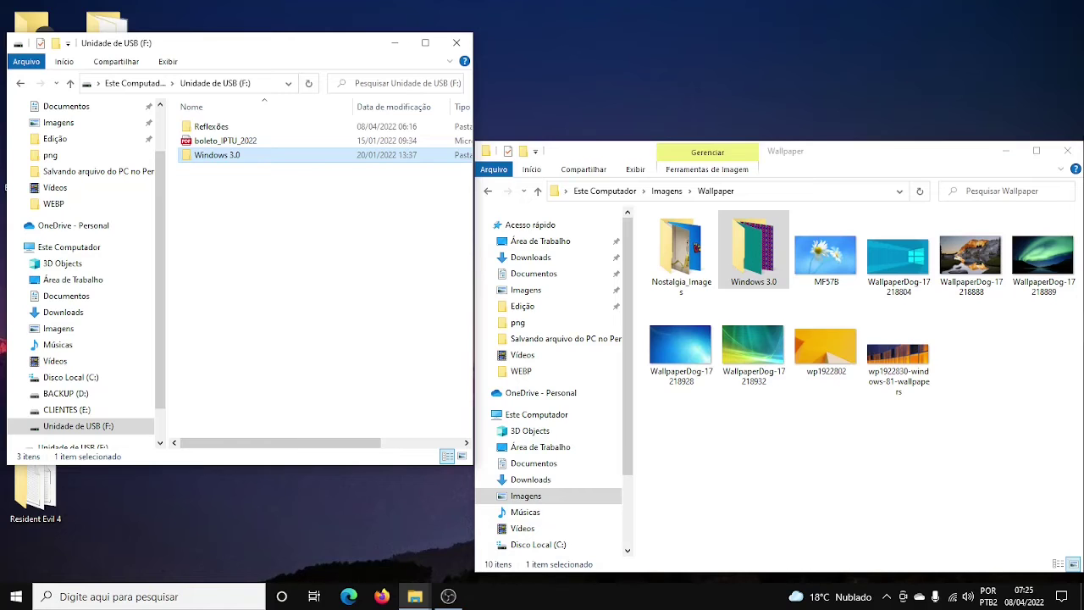
- Close the Wallpaper window and eject Unidade de USB (F:) from Este Computador
click(1074, 152)
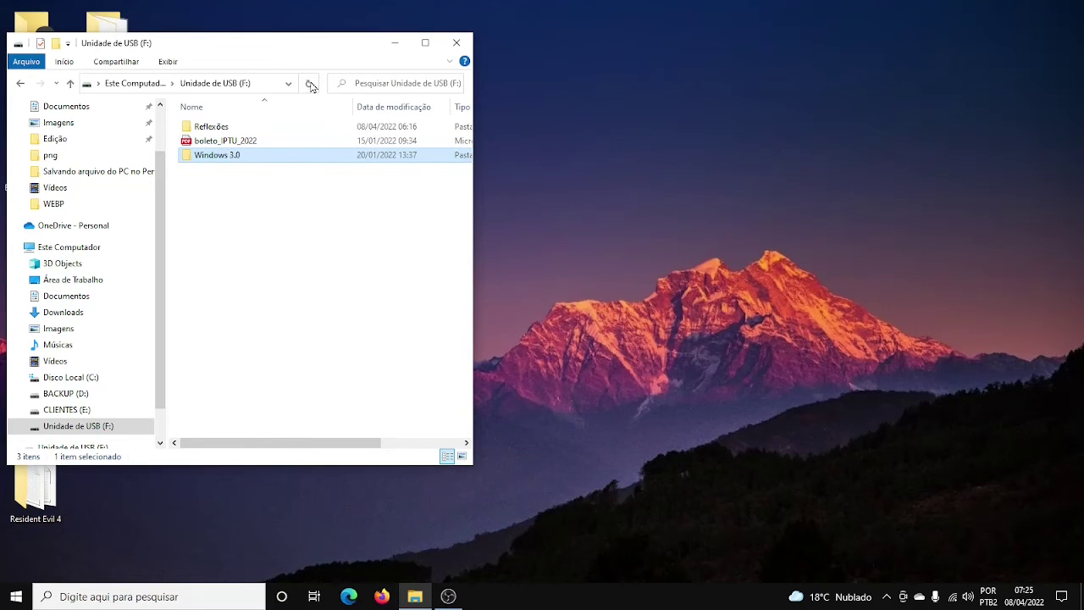
drag(301, 55, 417, 96)
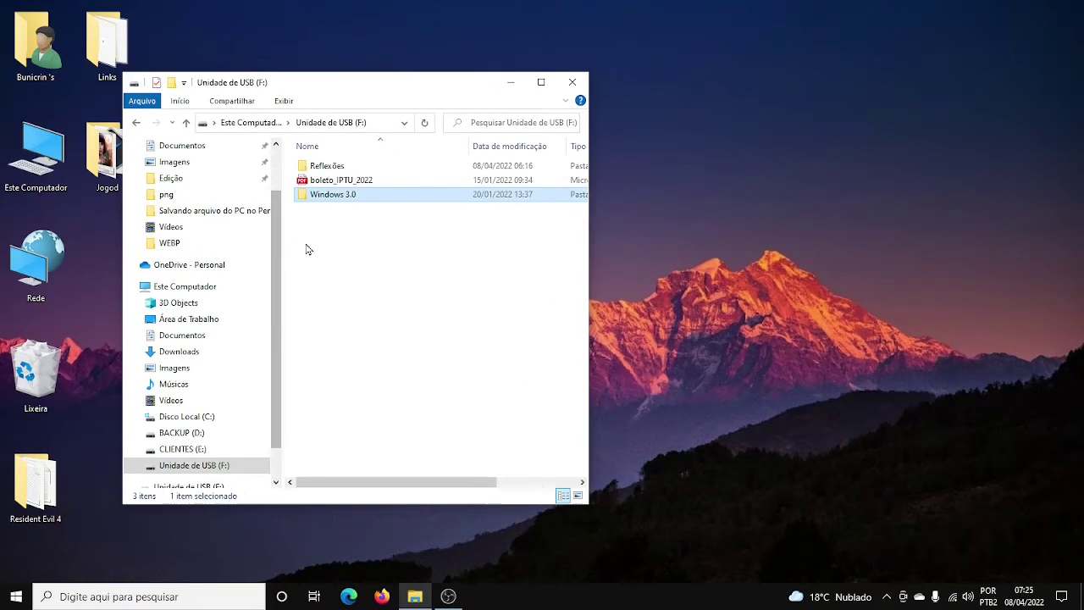
click(207, 289)
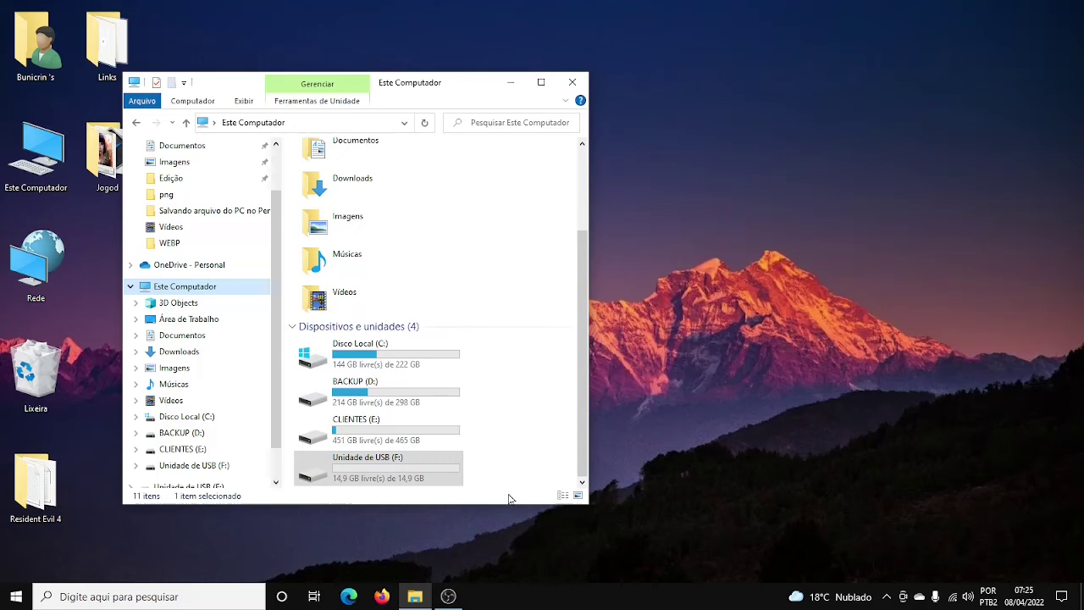
right_click(407, 479)
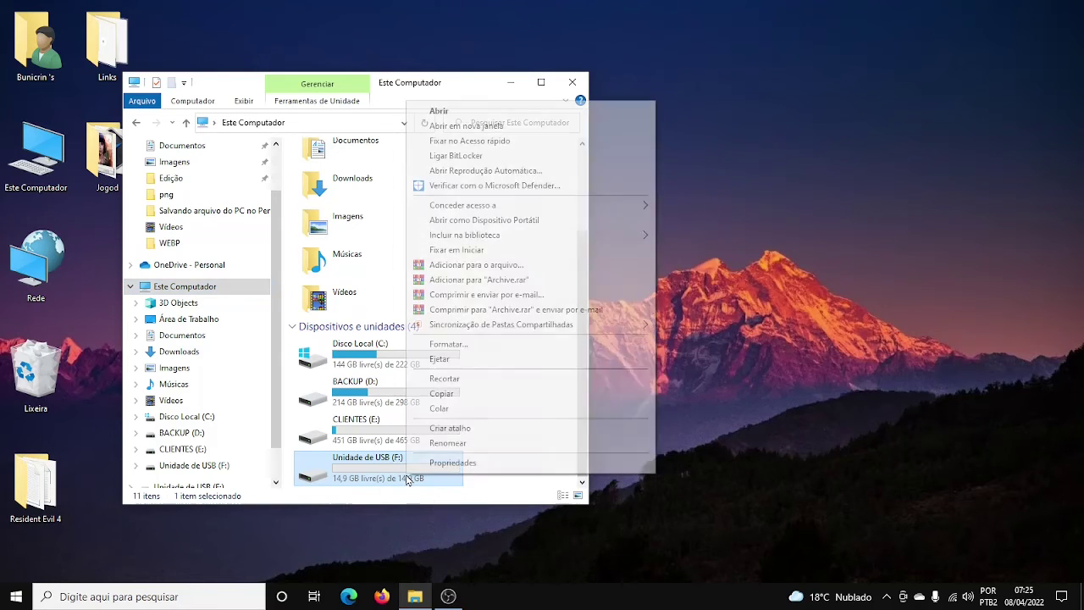
click(468, 365)
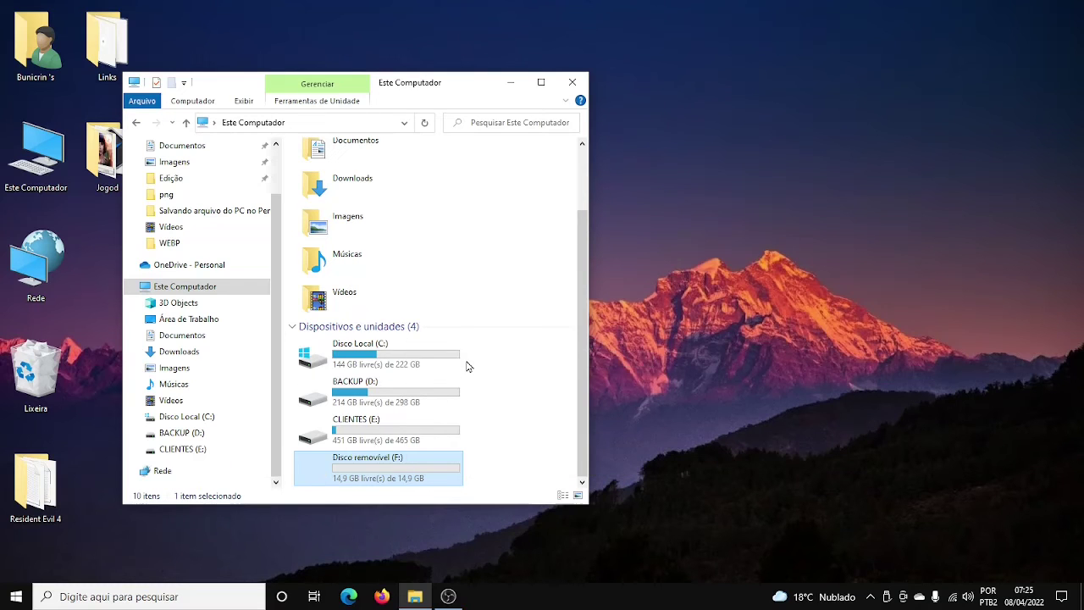